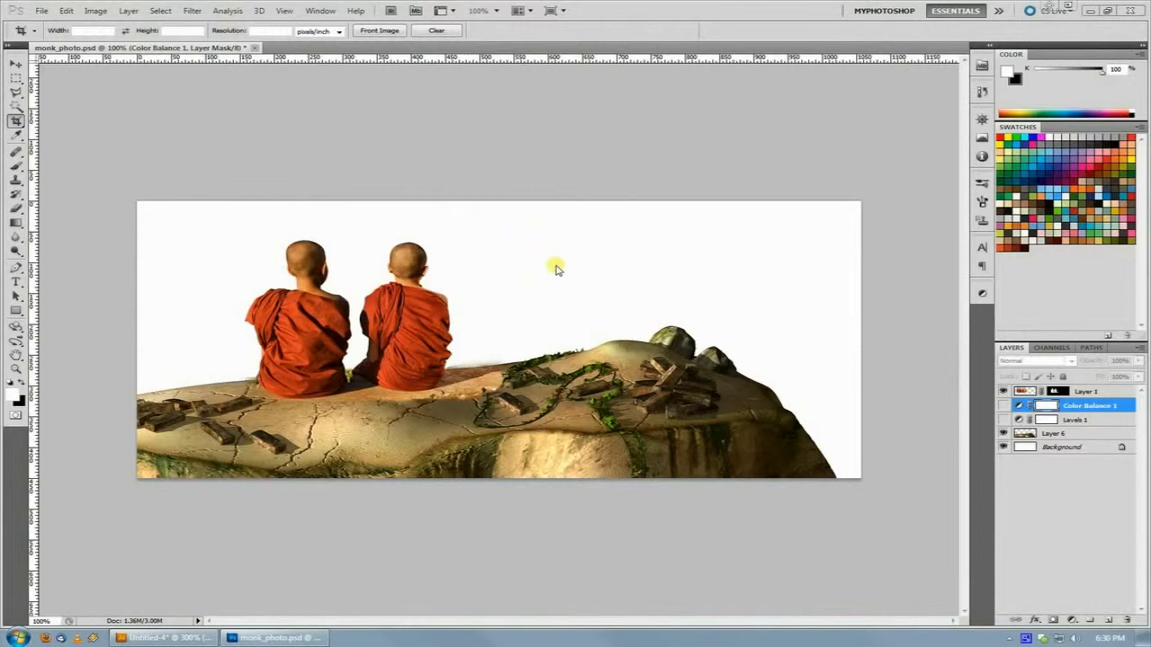
Step: Select the Move tool in the toolbox to start on the monk composite
{"action": "left_click", "coordinate": [17, 62]}
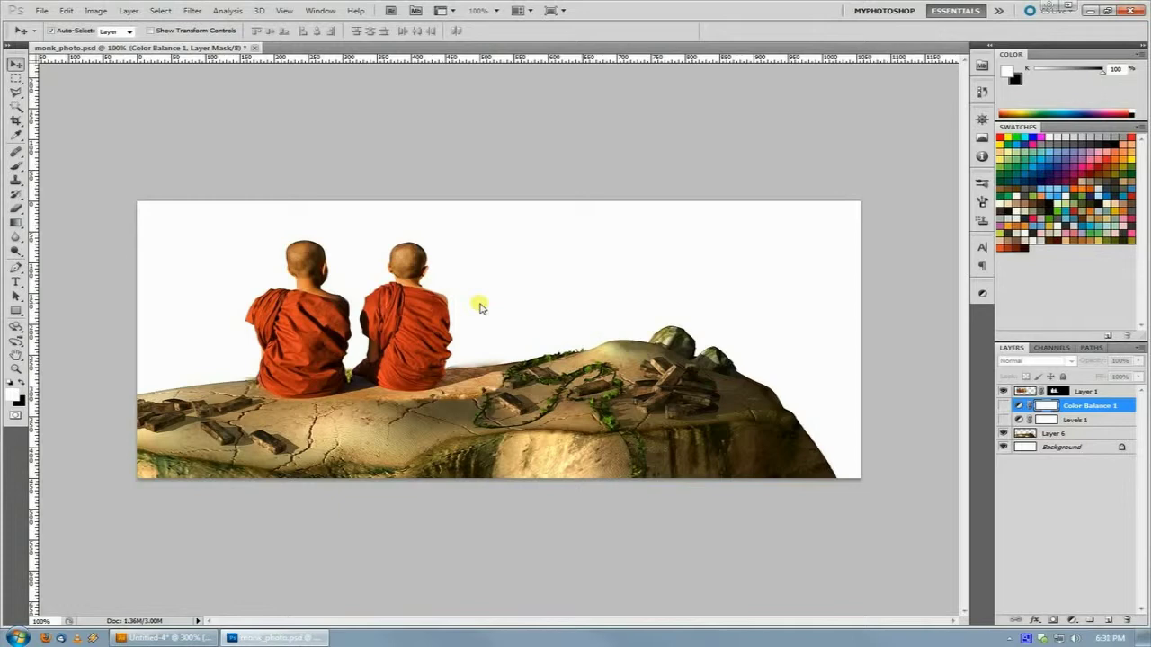
{"action": "key", "text": "ctrl+plus"}
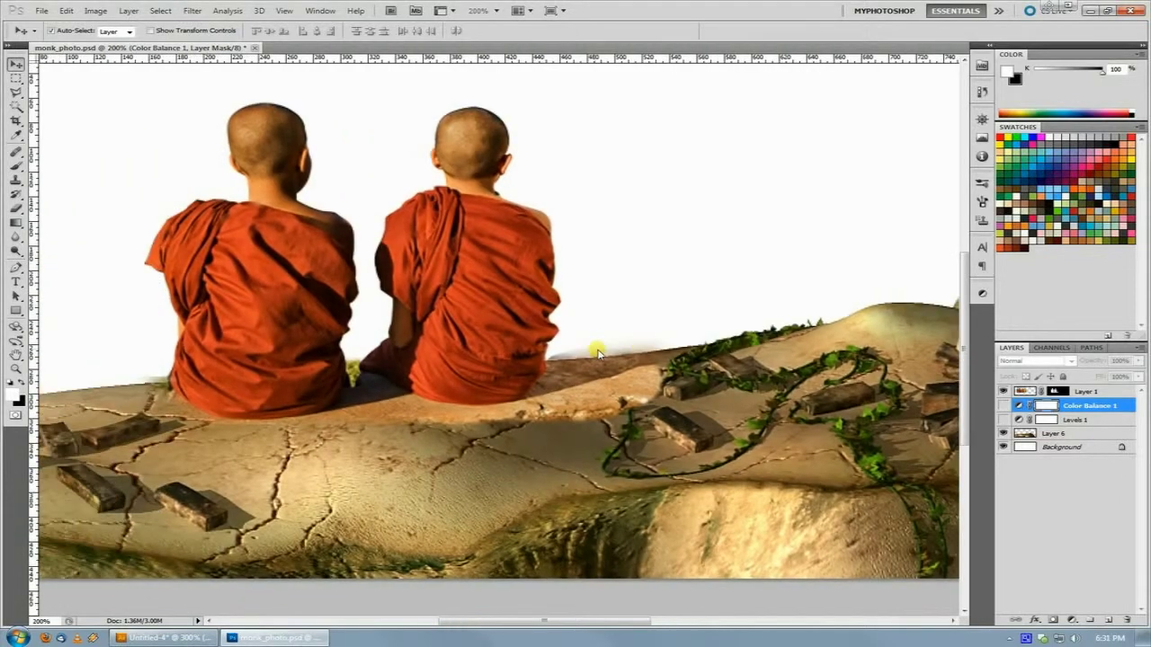
{"action": "key", "text": "ctrl+minus"}
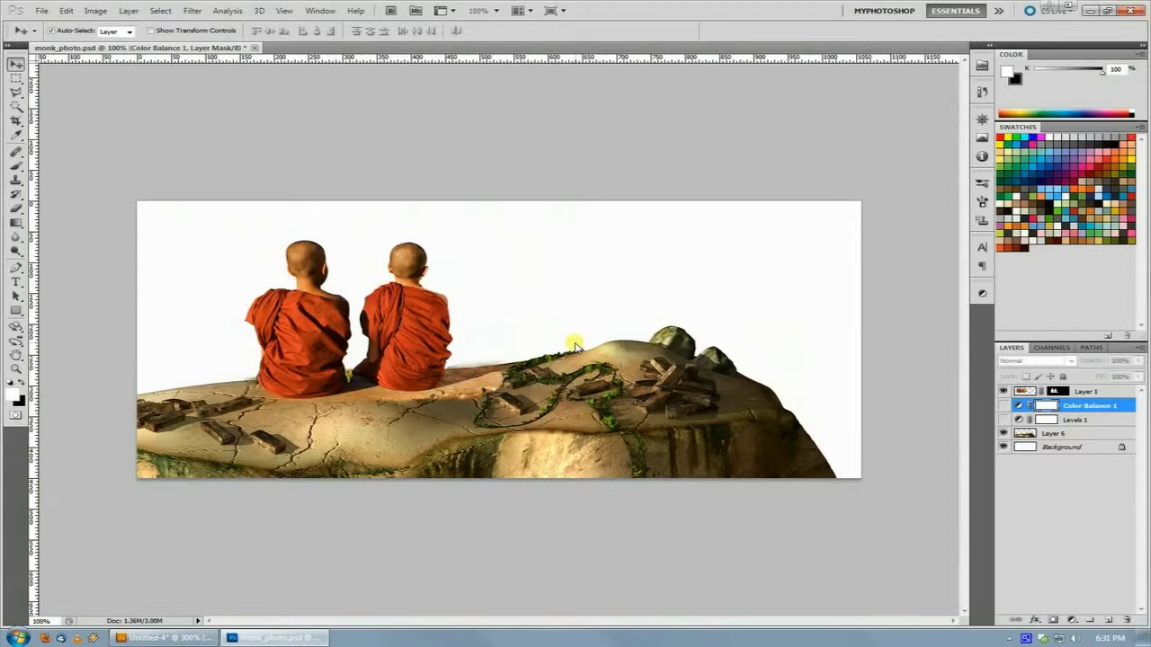
{"action": "left_click", "coordinate": [1004, 392]}
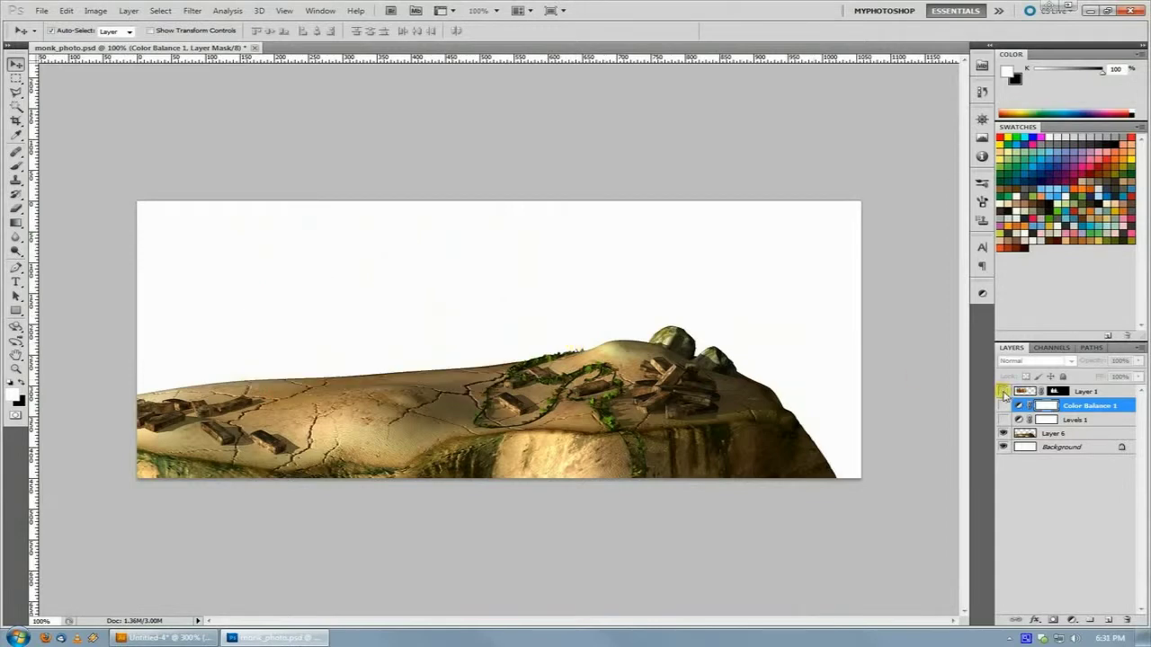
{"action": "left_click", "coordinate": [1004, 392]}
{"action": "left_click", "coordinate": [1003, 393]}
{"action": "left_click", "coordinate": [1004, 393]}
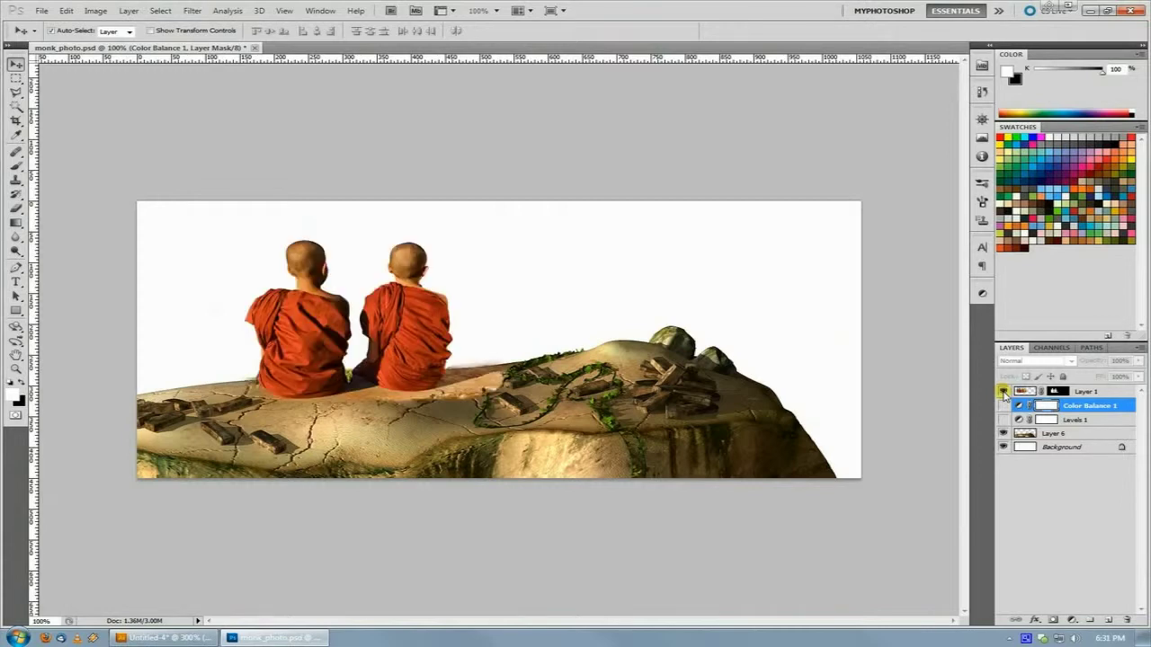
{"action": "left_click", "coordinate": [1004, 393]}
{"action": "left_click", "coordinate": [1004, 393]}
{"action": "scroll", "coordinate": [426, 383], "scroll_direction": "up", "scroll_amount": 1}
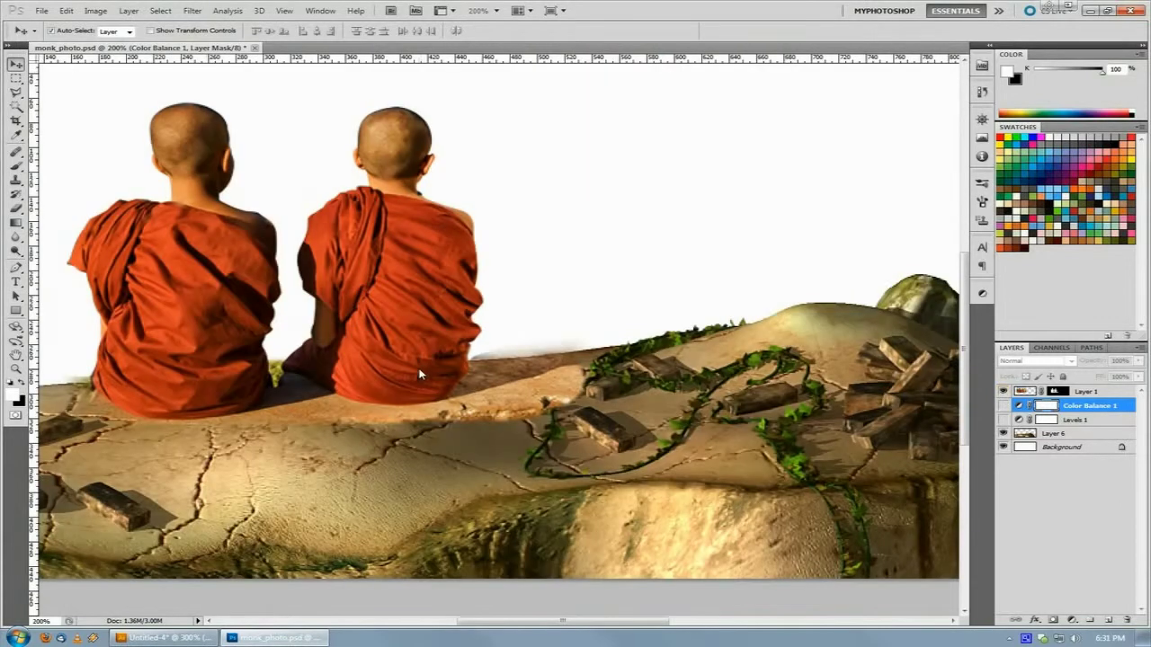
{"action": "left_click_drag", "start_coordinate": [419, 372], "coordinate": [529, 322]}
{"action": "scroll", "coordinate": [529, 322], "scroll_direction": "down", "scroll_amount": 2}
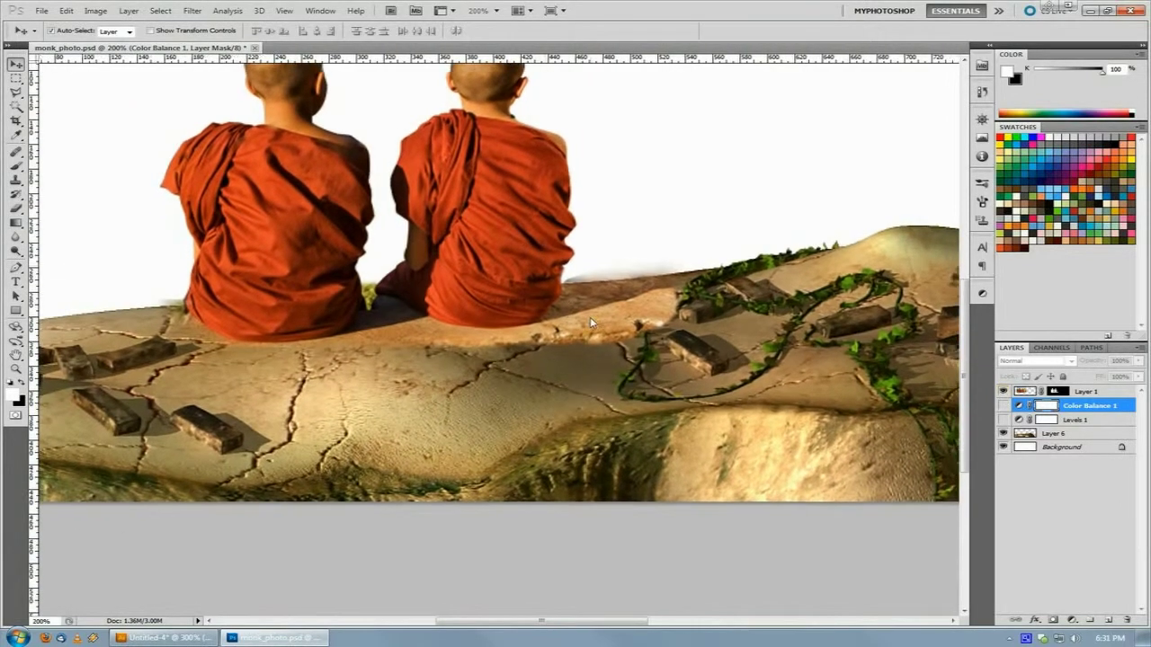
{"action": "scroll", "coordinate": [508, 366], "scroll_direction": "right", "scroll_amount": 2}
{"action": "scroll", "coordinate": [508, 366], "scroll_direction": "right", "scroll_amount": 1}
{"action": "scroll", "coordinate": [619, 367], "scroll_direction": "down", "scroll_amount": 1}
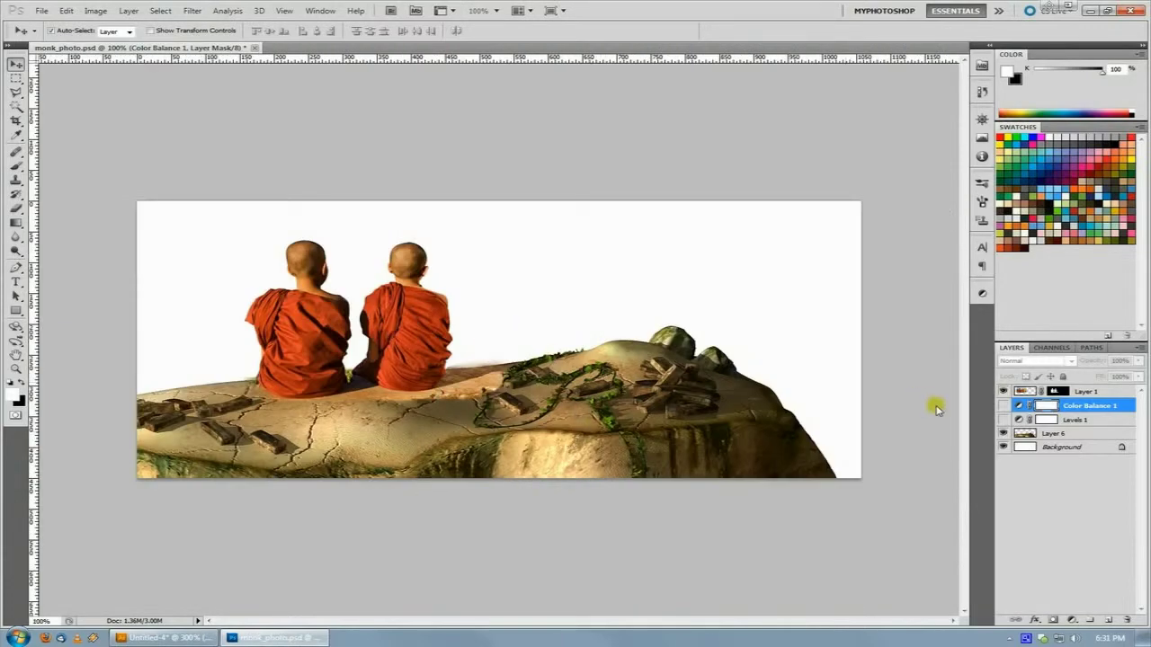
{"action": "left_click", "coordinate": [1003, 392]}
{"action": "left_click", "coordinate": [1003, 392]}
{"action": "left_click", "coordinate": [1004, 392]}
{"action": "left_click", "coordinate": [1003, 392]}
{"action": "scroll", "coordinate": [445, 411], "scroll_direction": "up", "scroll_amount": 1}
{"action": "left_click_drag", "start_coordinate": [501, 416], "coordinate": [575, 416]}
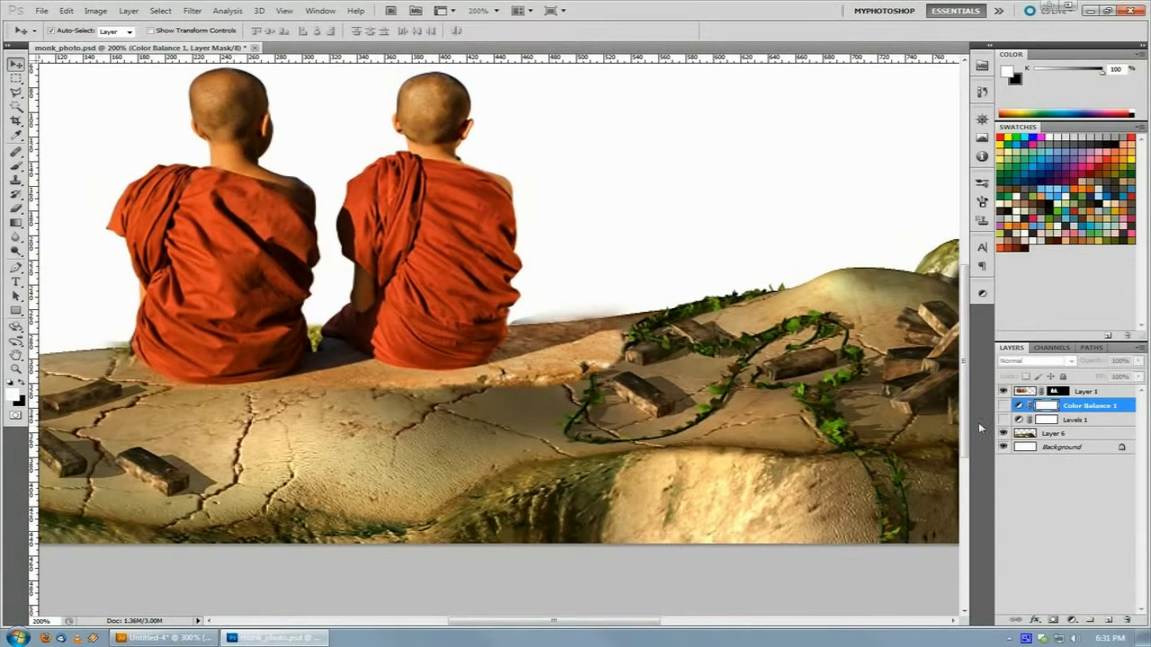
Step: Select the rock's Layer 6 and make the Levels 1 adjustment visible again
{"action": "left_click", "coordinate": [1081, 433]}
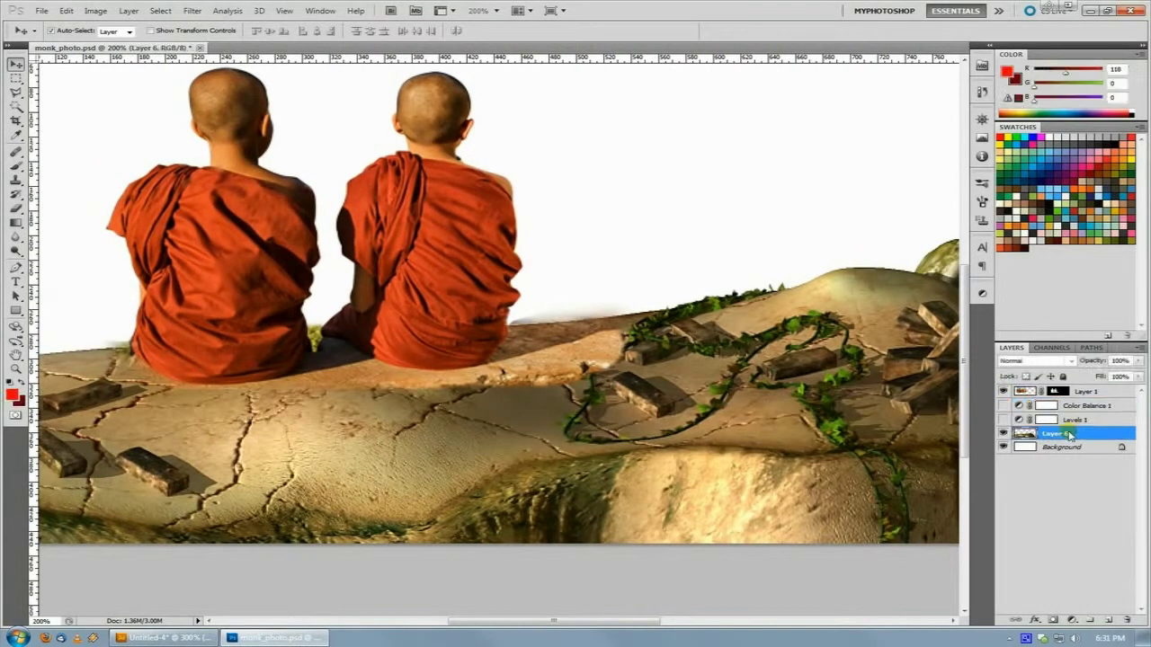
{"action": "left_click", "coordinate": [1003, 420]}
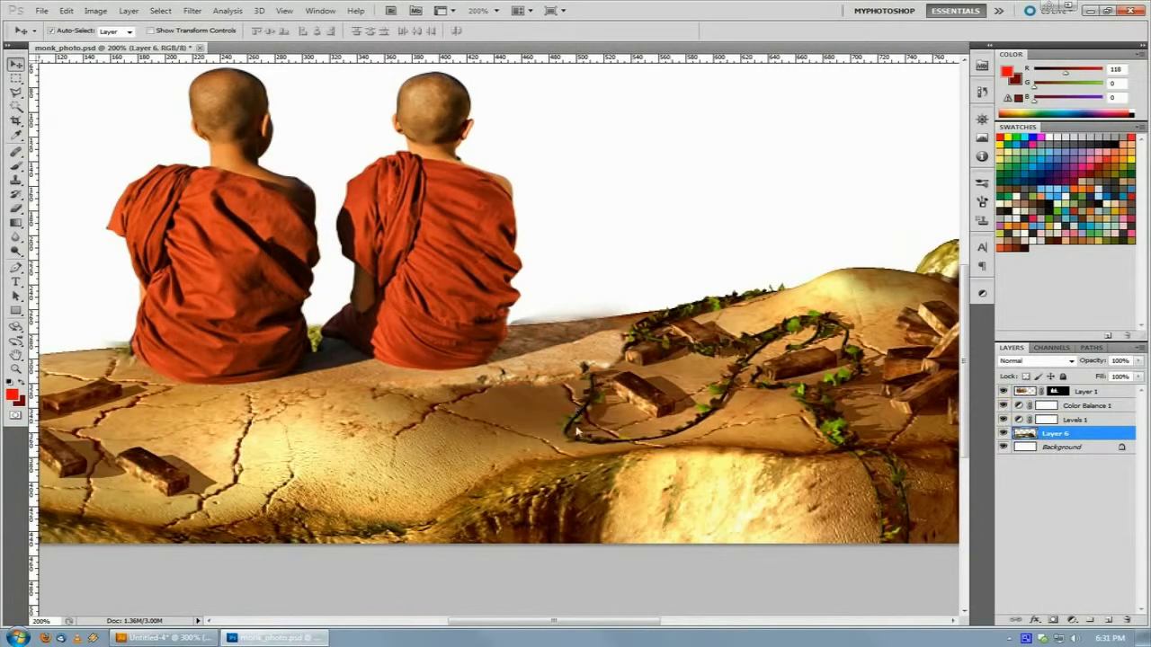
{"action": "left_click_drag", "start_coordinate": [500, 407], "coordinate": [771, 405]}
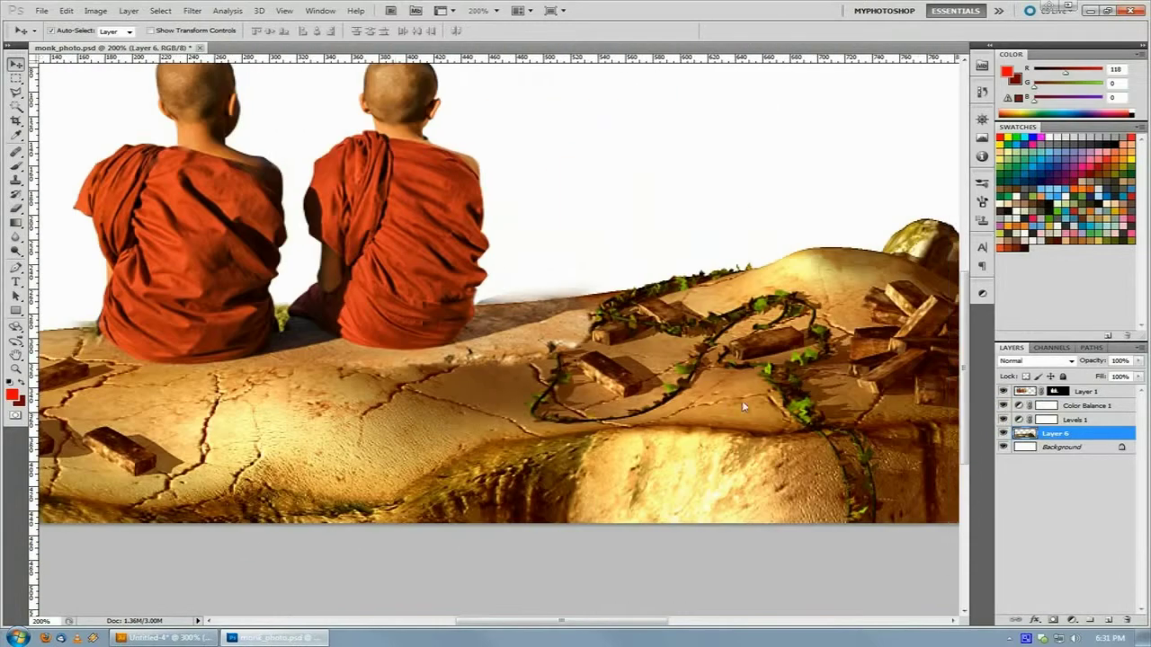
Step: Toggle Color Balance 1 off and on to compare, then zoom out to the whole image
{"action": "left_click", "coordinate": [1080, 420]}
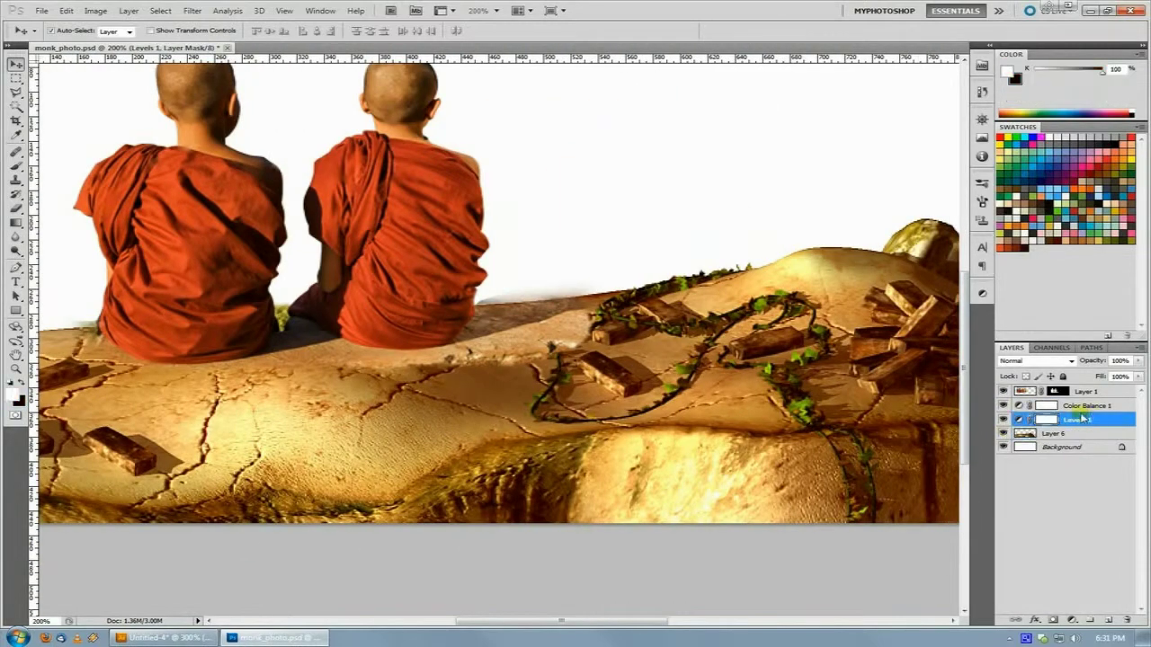
{"action": "left_click", "coordinate": [1003, 405]}
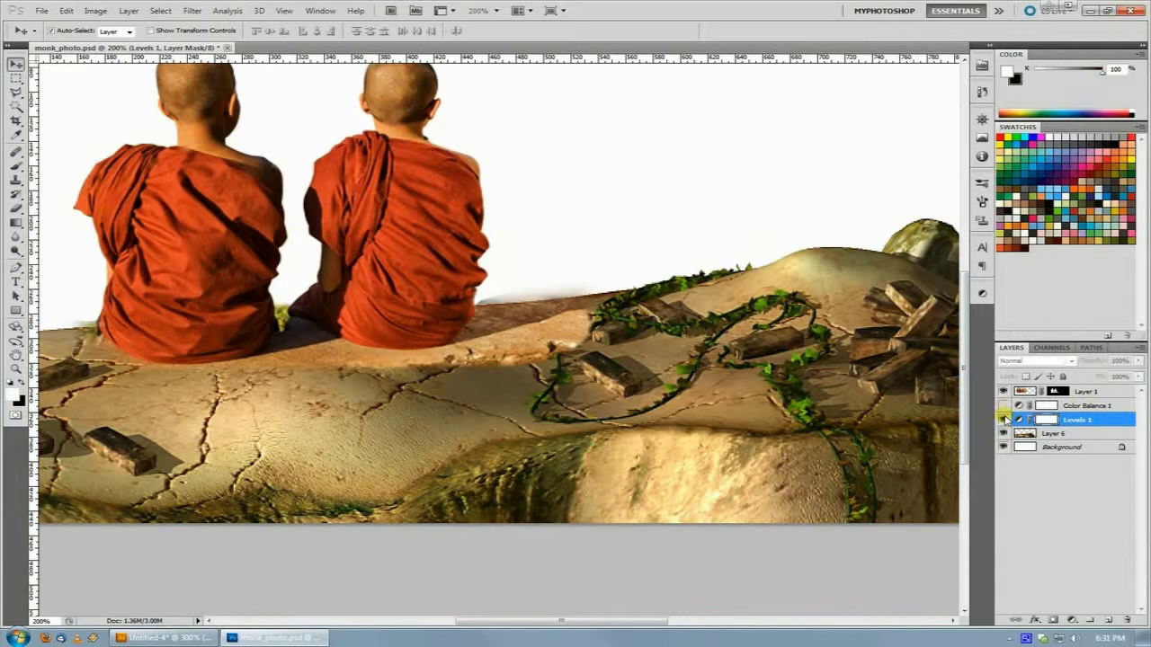
{"action": "left_click", "coordinate": [1003, 405]}
{"action": "left_click_drag", "start_coordinate": [696, 387], "coordinate": [501, 401]}
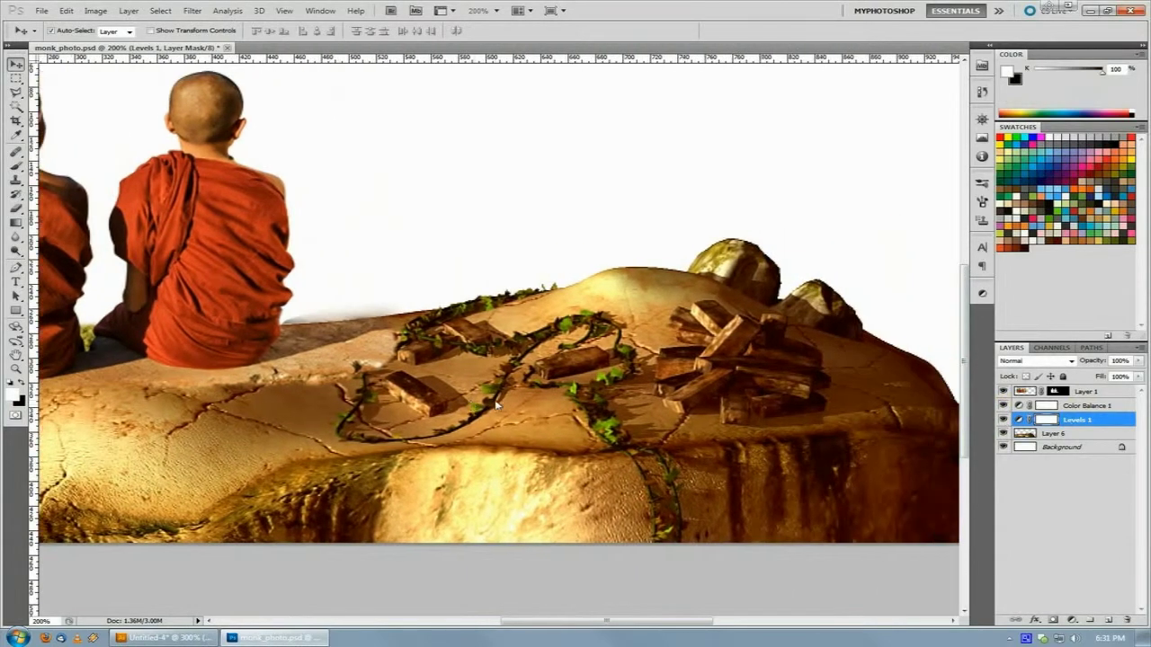
{"action": "key", "text": "ctrl+minus"}
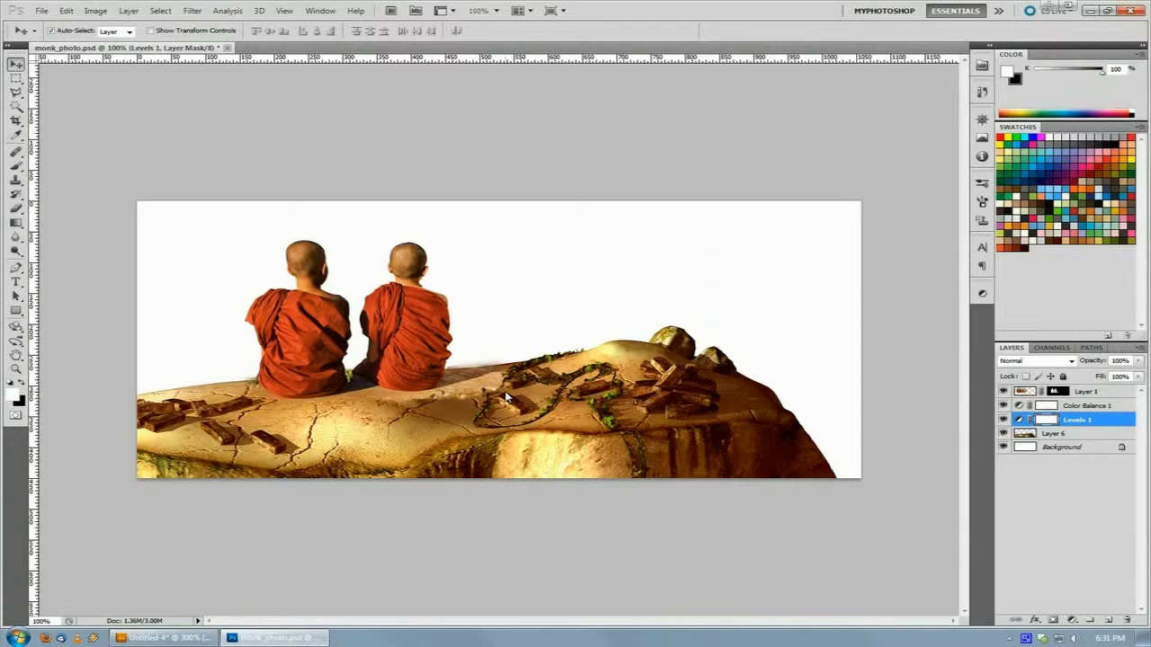
Step: Zoom in on the monks, select Layer 1, and open the new adjustment layer menu
{"action": "key", "text": "alt+bracketleft"}
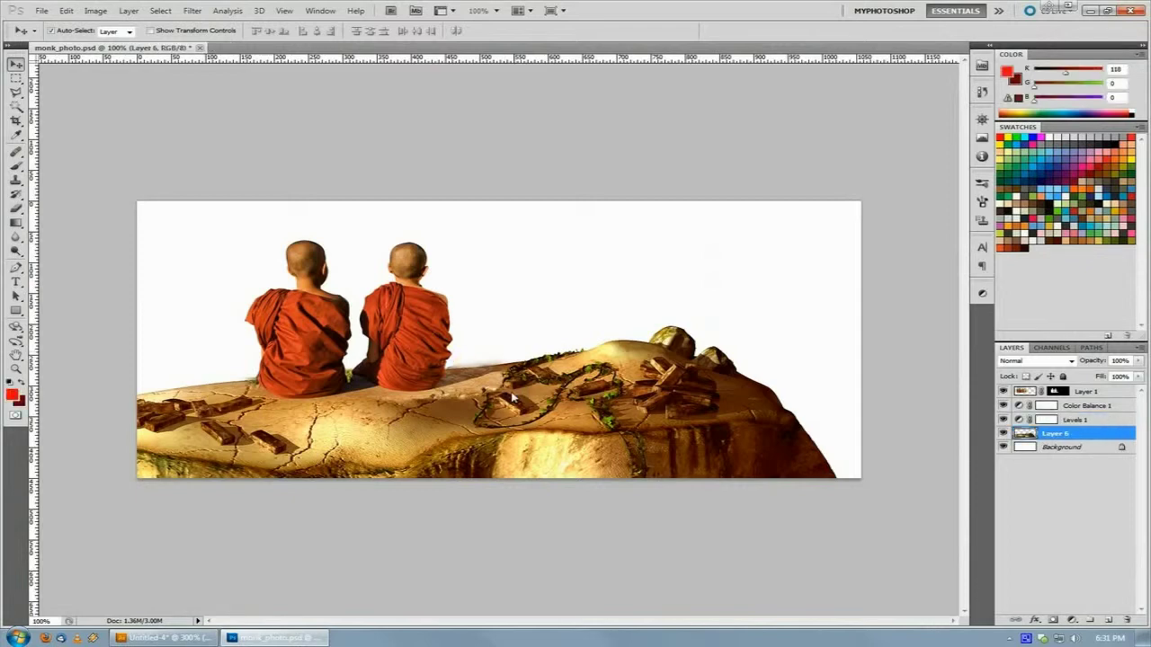
{"action": "left_click", "coordinate": [15, 370]}
{"action": "left_click", "coordinate": [350, 379]}
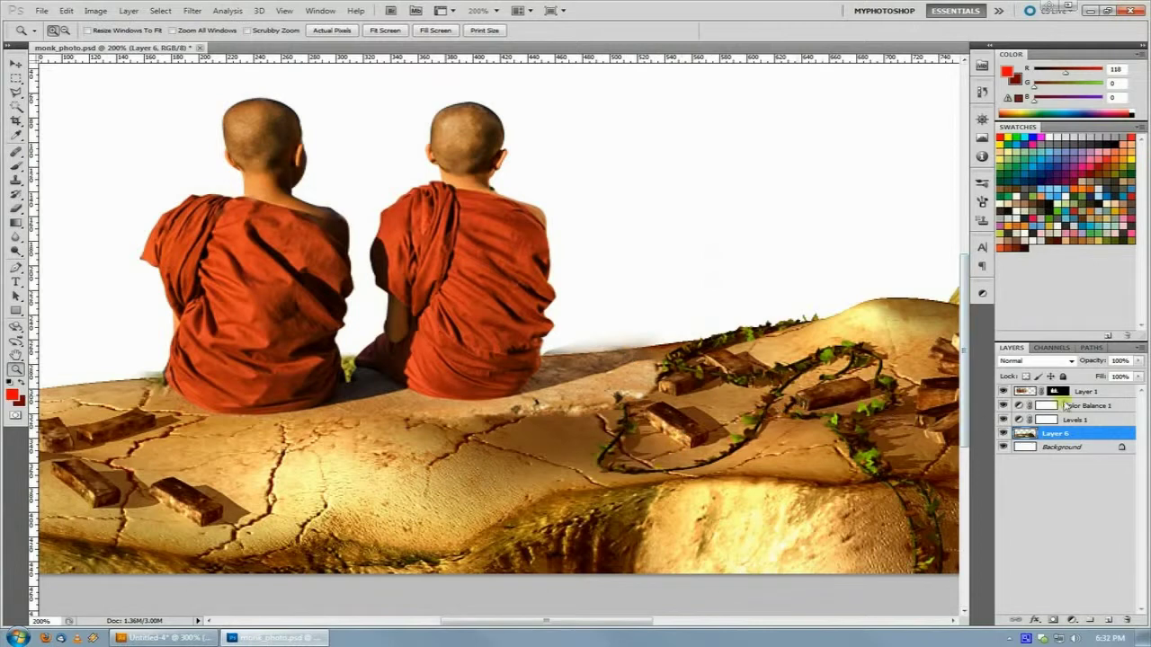
{"action": "left_click", "coordinate": [1101, 393]}
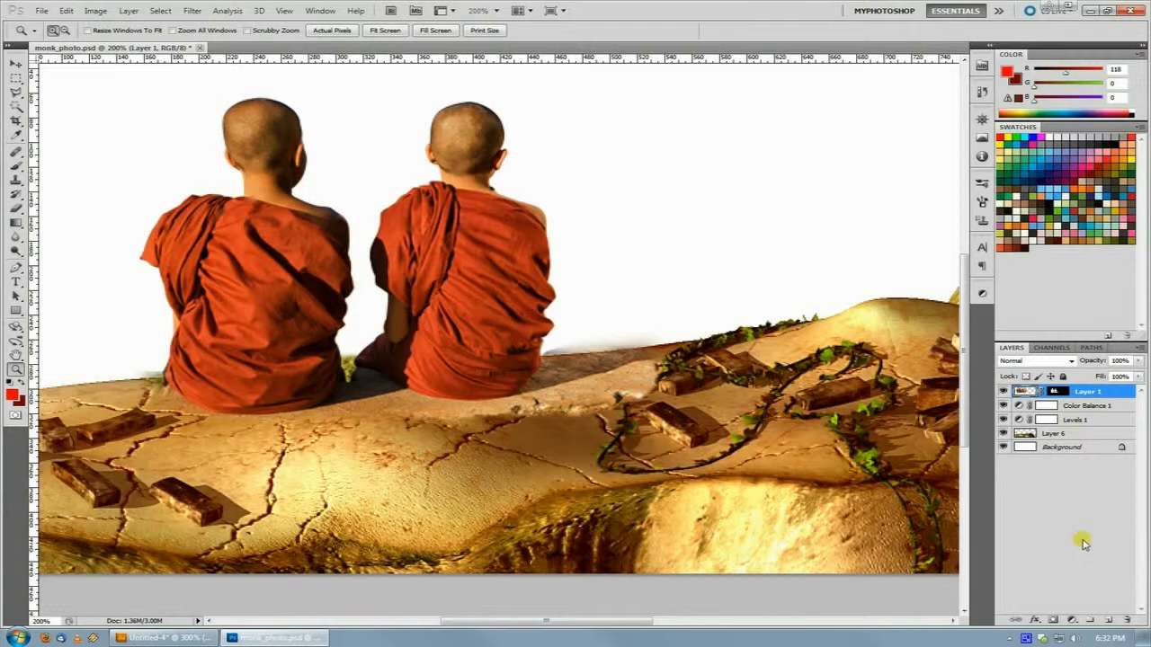
{"action": "left_click", "coordinate": [1072, 619]}
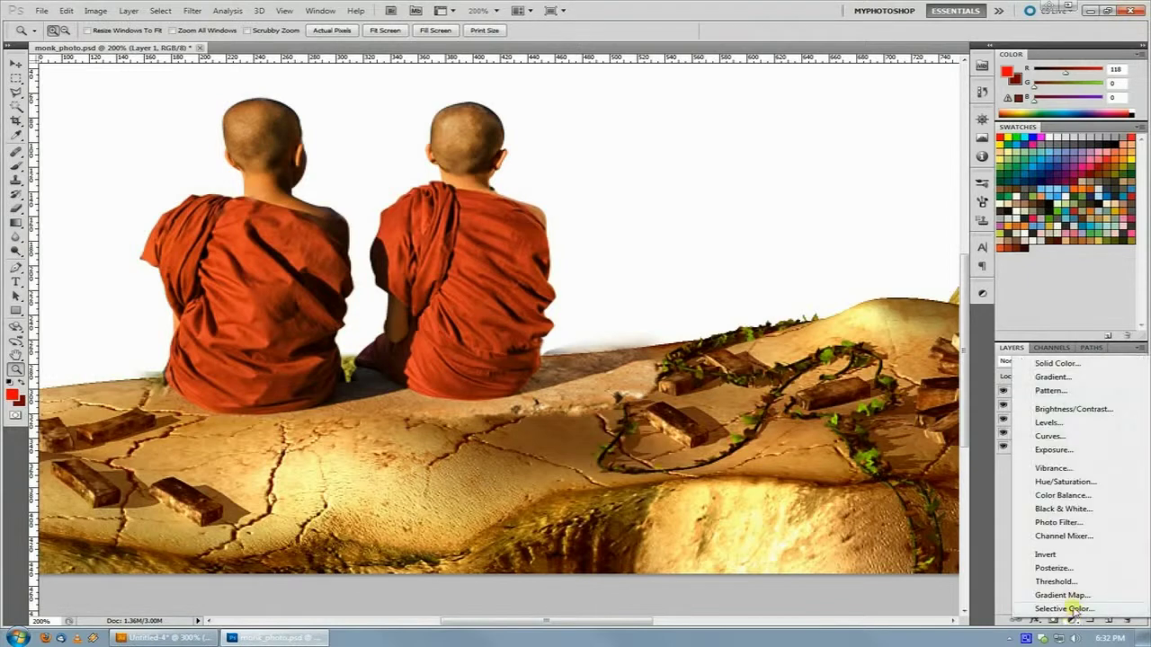
Step: Add a Vibrance adjustment layer above Layer 1 with Vibrance +54 and Saturation -12
{"action": "left_click", "coordinate": [1068, 469]}
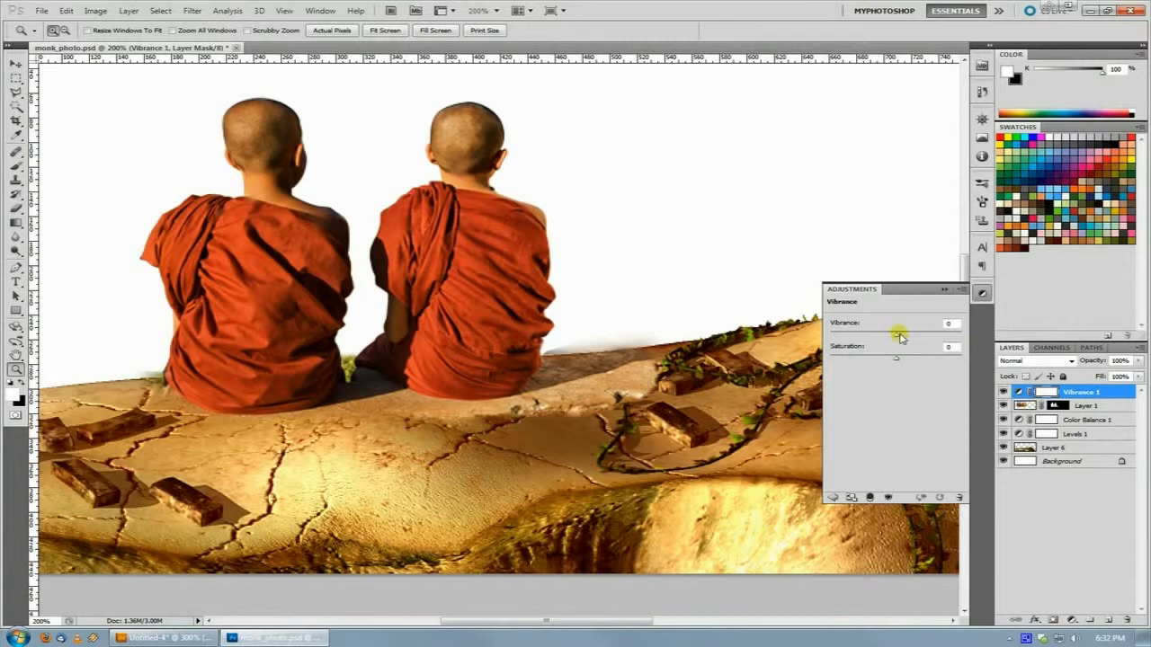
{"action": "left_click_drag", "start_coordinate": [898, 335], "coordinate": [888, 360]}
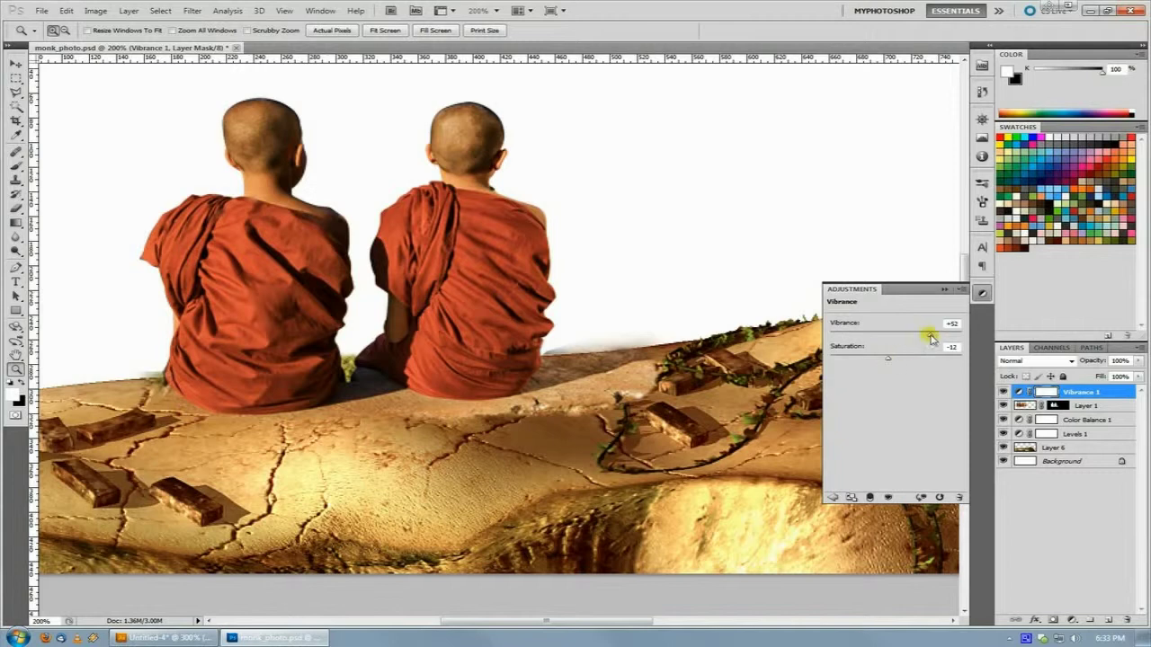
{"action": "left_click_drag", "start_coordinate": [929, 336], "coordinate": [887, 360]}
{"action": "left_click", "coordinate": [580, 329], "text": "alt"}
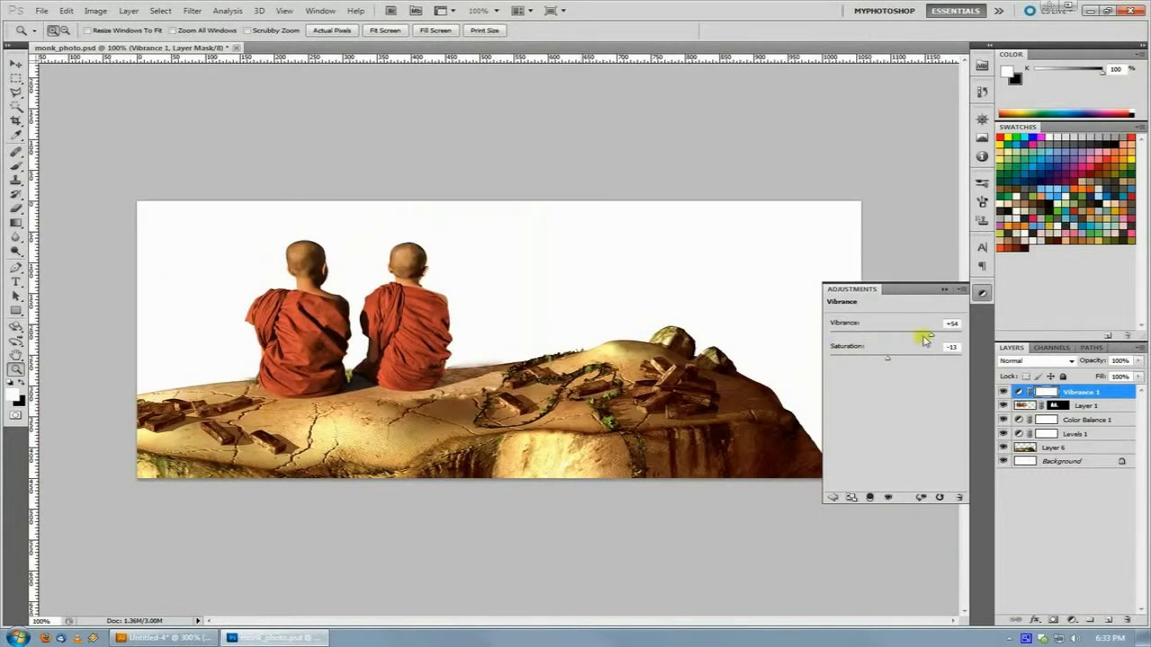
Step: Set Vibrance to +64 and Saturation to -9, toggling Vibrance 1 to compare the composite
{"action": "left_click_drag", "start_coordinate": [931, 334], "coordinate": [890, 357]}
{"action": "left_click", "coordinate": [1003, 392]}
{"action": "left_click", "coordinate": [1003, 392]}
{"action": "left_click", "coordinate": [1003, 392]}
{"action": "left_click", "coordinate": [1004, 392]}
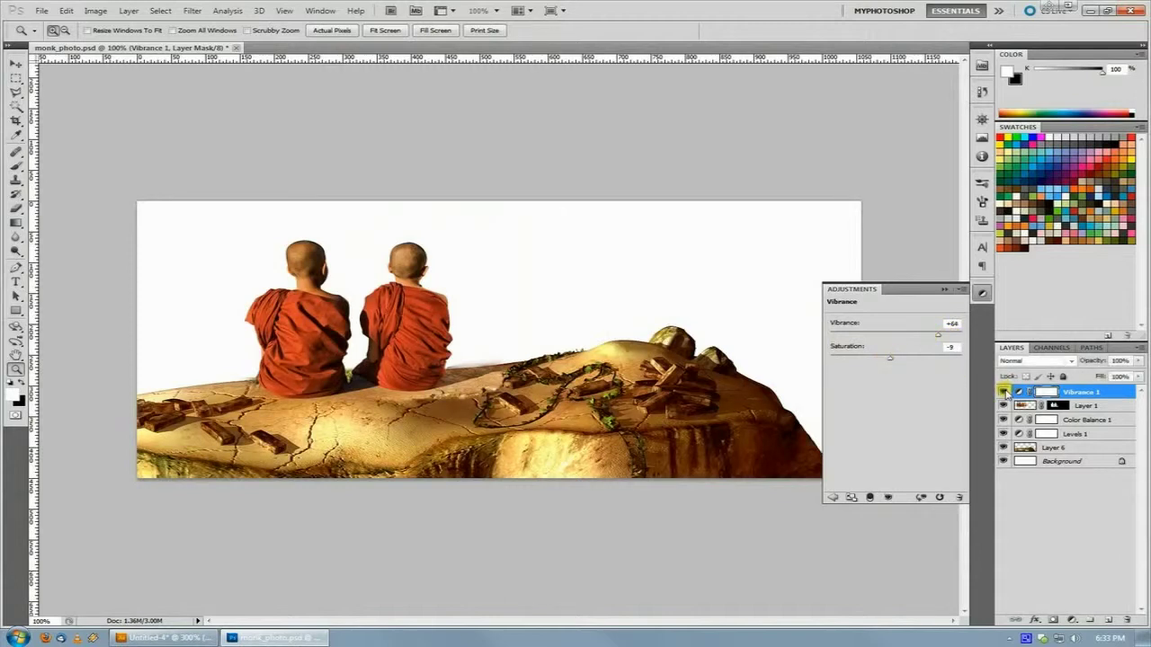
{"action": "left_click", "coordinate": [1004, 392]}
{"action": "left_click", "coordinate": [1003, 392]}
{"action": "left_click", "coordinate": [1003, 392]}
{"action": "left_click", "coordinate": [589, 402], "text": "alt"}
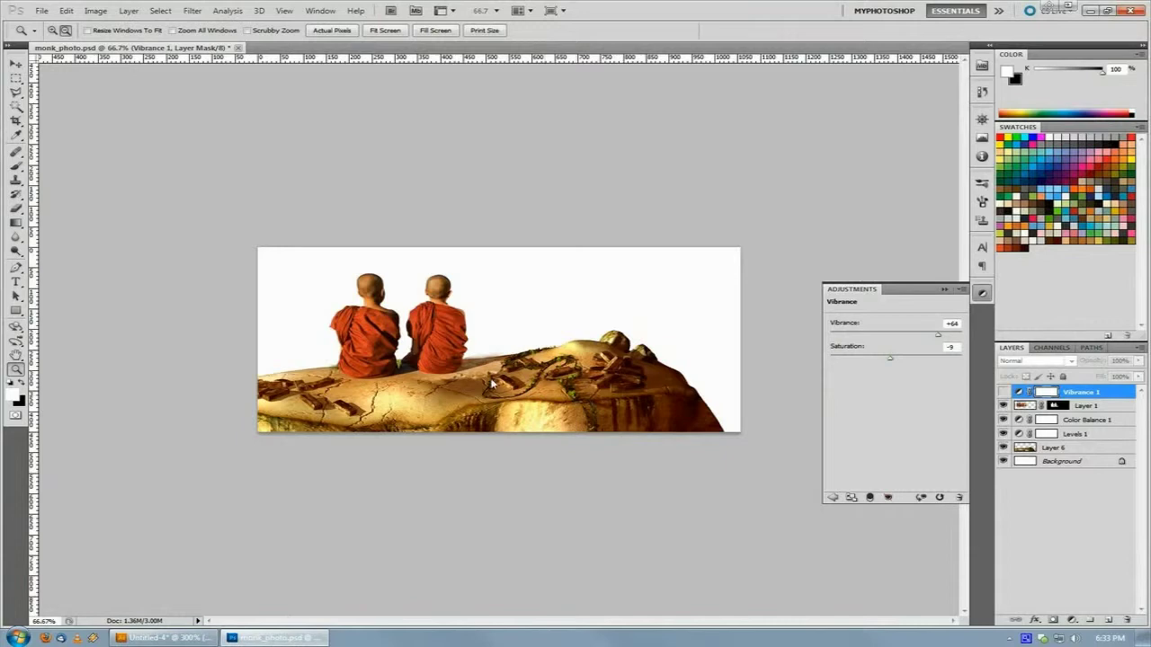
{"action": "left_click", "coordinate": [474, 377]}
{"action": "left_click", "coordinate": [474, 378]}
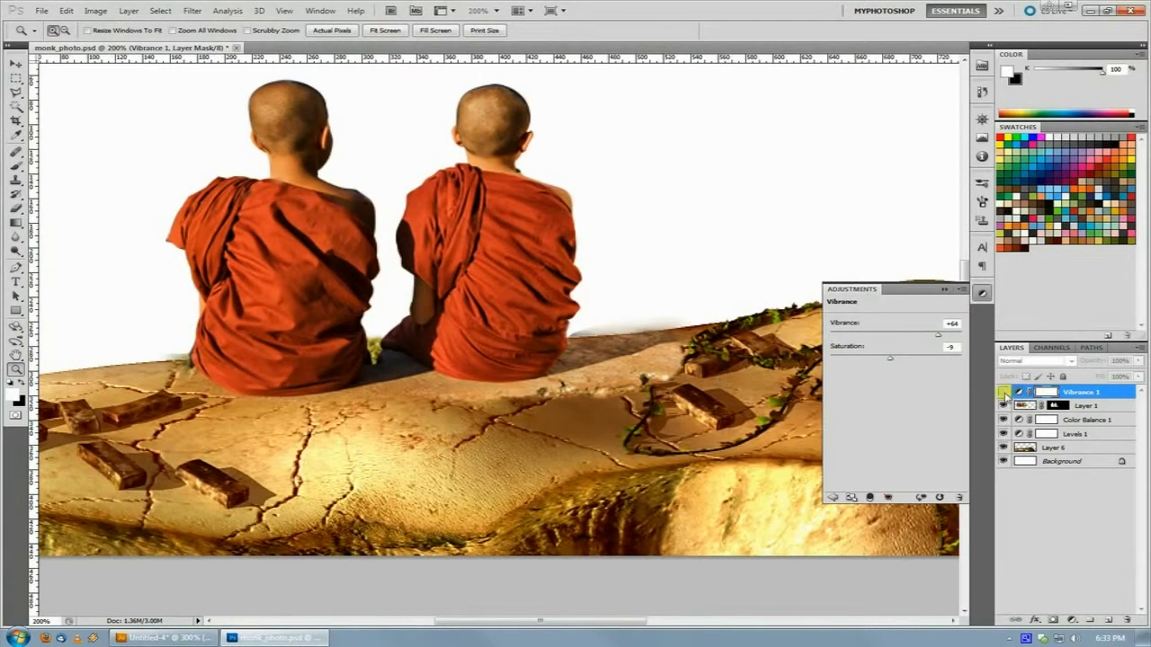
{"action": "left_click", "coordinate": [1004, 396]}
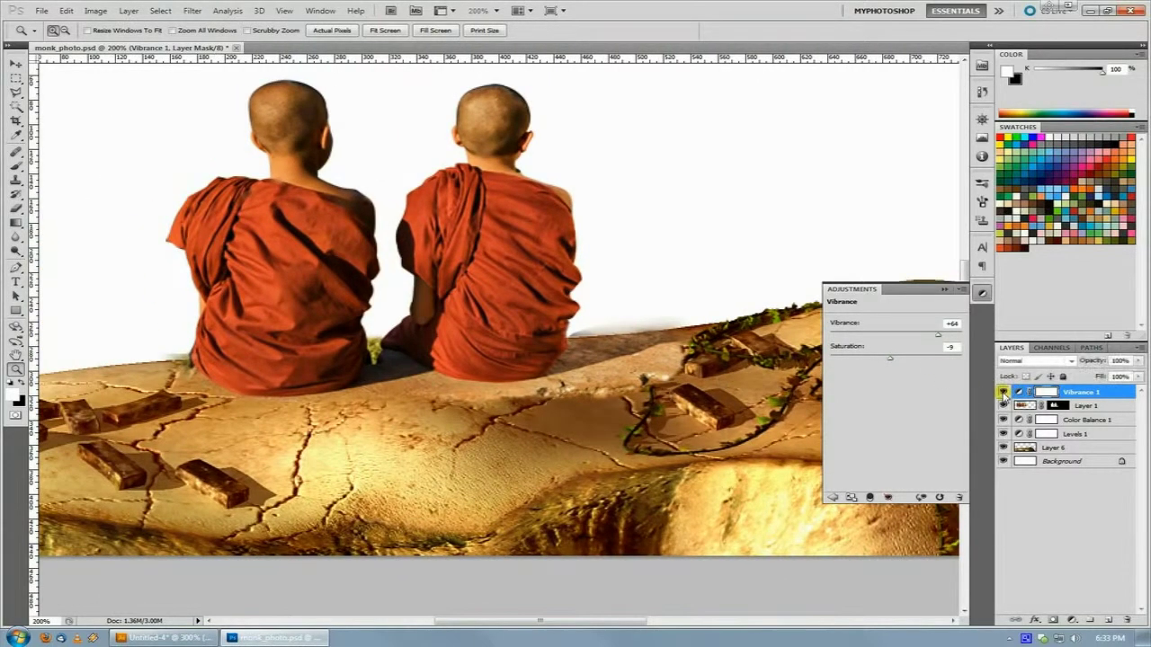
Step: Change Vibrance 1 to Vibrance -50 and Saturation +40, toggling it to compare the robes
{"action": "left_click_drag", "start_coordinate": [939, 334], "coordinate": [953, 338]}
{"action": "left_click_drag", "start_coordinate": [890, 359], "coordinate": [864, 336]}
{"action": "left_click", "coordinate": [1004, 393]}
{"action": "left_click", "coordinate": [1004, 392]}
{"action": "left_click", "coordinate": [1003, 393]}
{"action": "left_click", "coordinate": [1004, 393]}
{"action": "left_click", "coordinate": [1003, 393]}
{"action": "left_click", "coordinate": [1003, 393]}
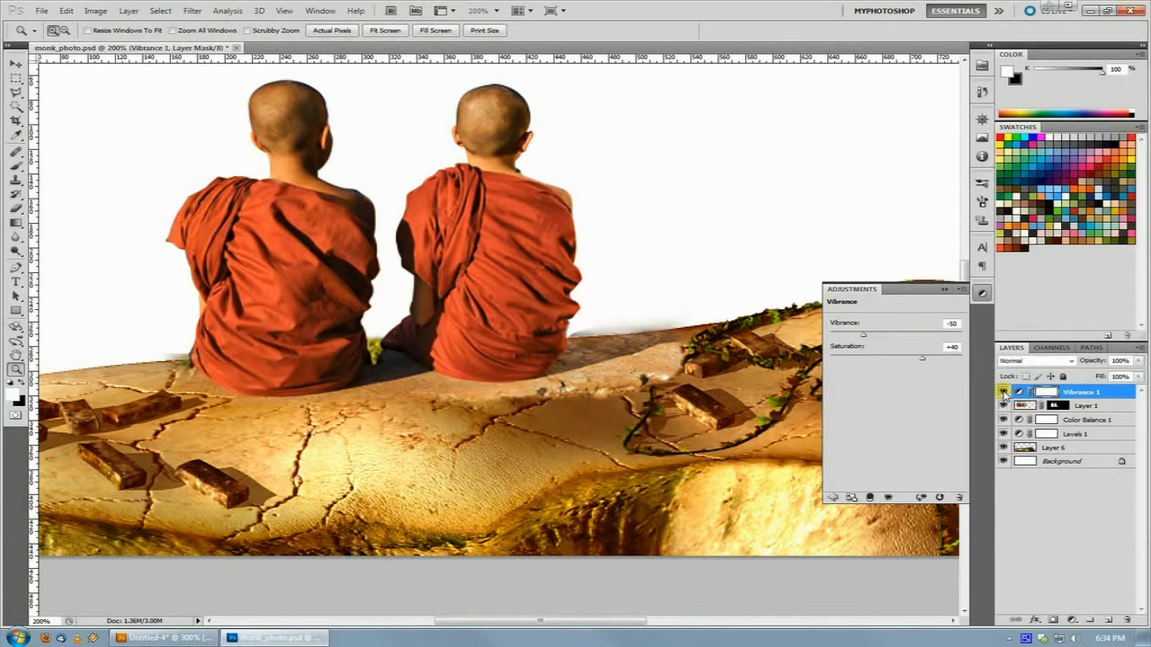
{"action": "left_click", "coordinate": [1004, 393]}
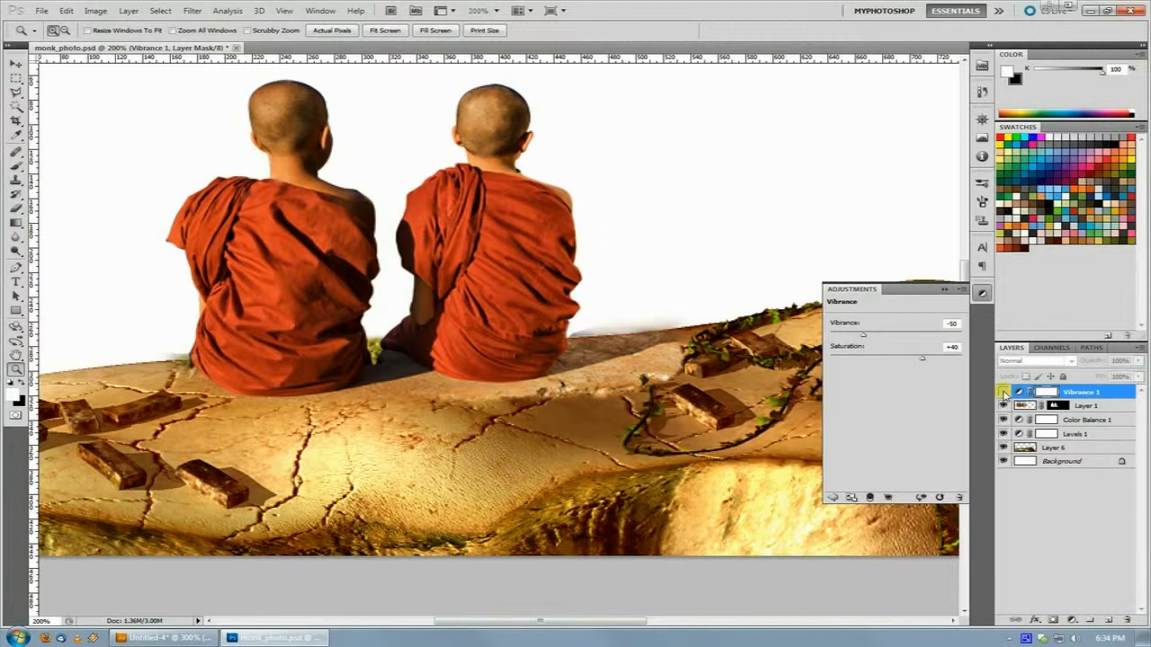
Step: Collapse the Adjustments panel, make Layer 1 active, and check the right monk's robe up close
{"action": "left_click", "coordinate": [598, 365], "text": "alt"}
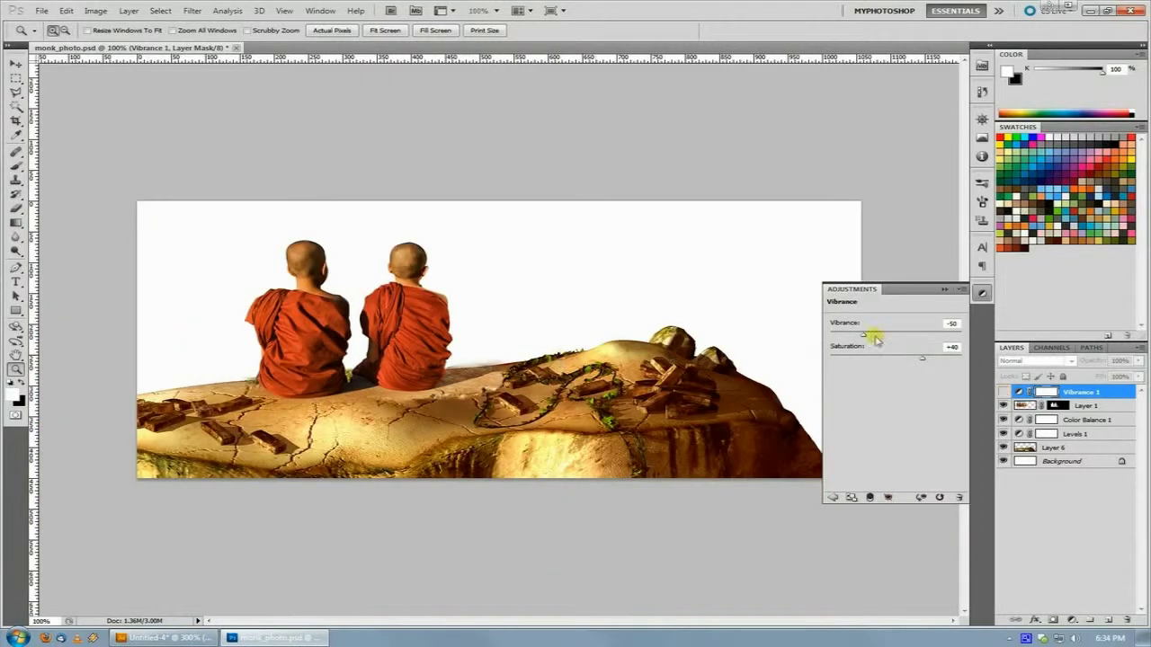
{"action": "left_click", "coordinate": [982, 293]}
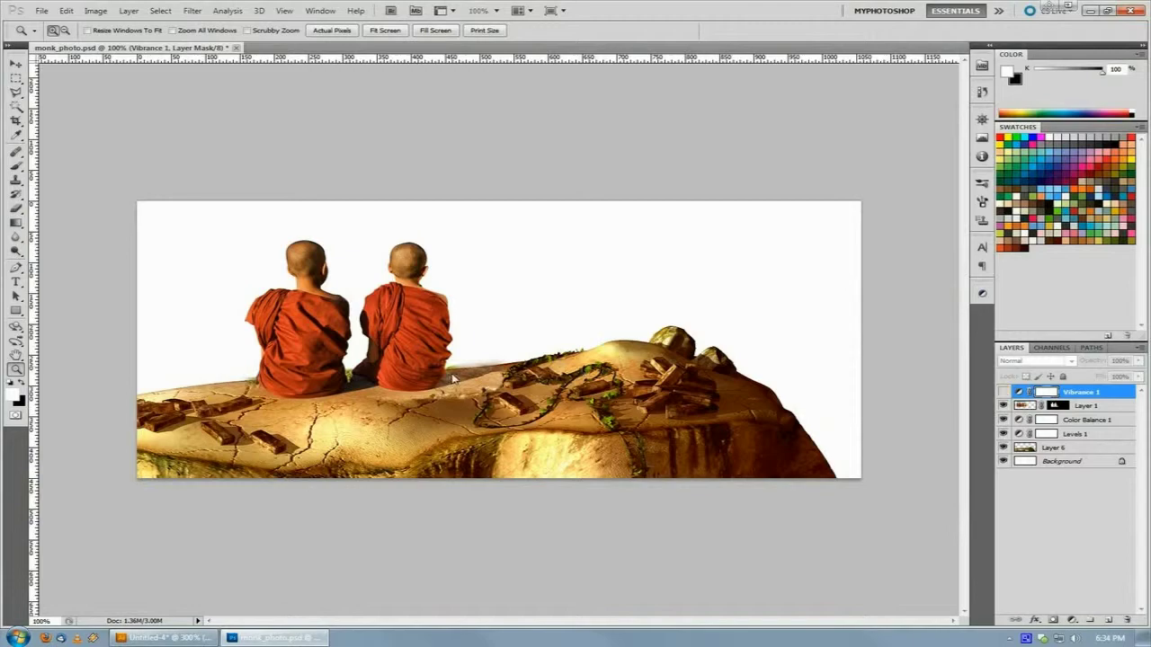
{"action": "key", "text": "alt+bracketleft"}
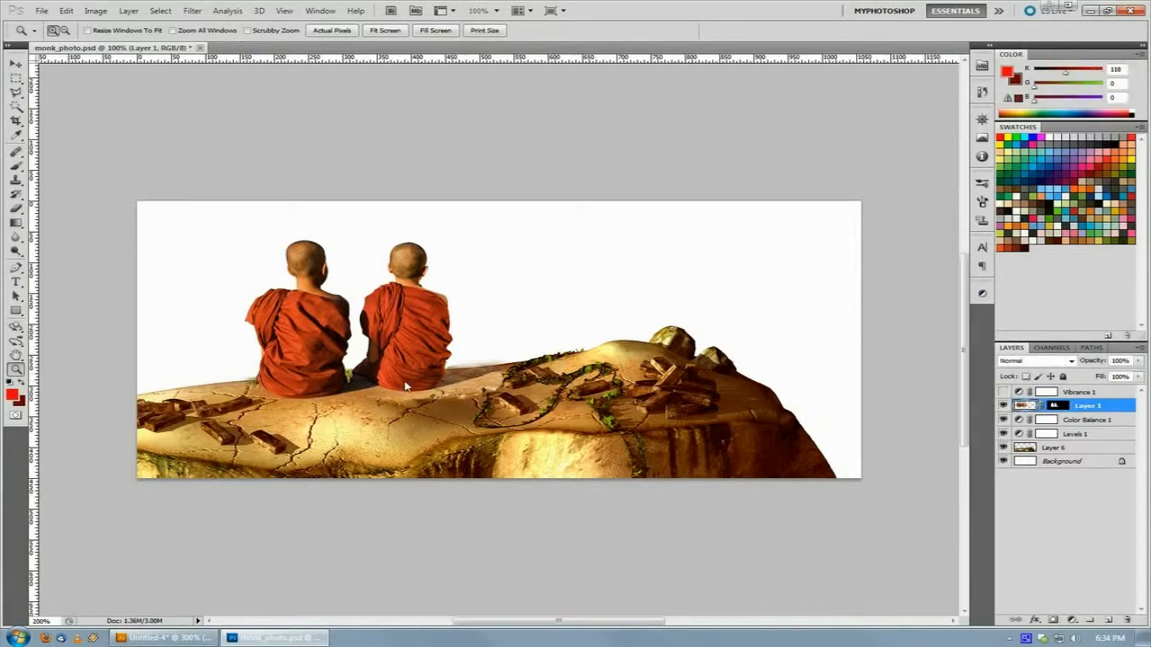
{"action": "left_click", "coordinate": [409, 389]}
{"action": "left_click", "coordinate": [409, 388]}
{"action": "left_click", "coordinate": [430, 386], "text": "alt"}
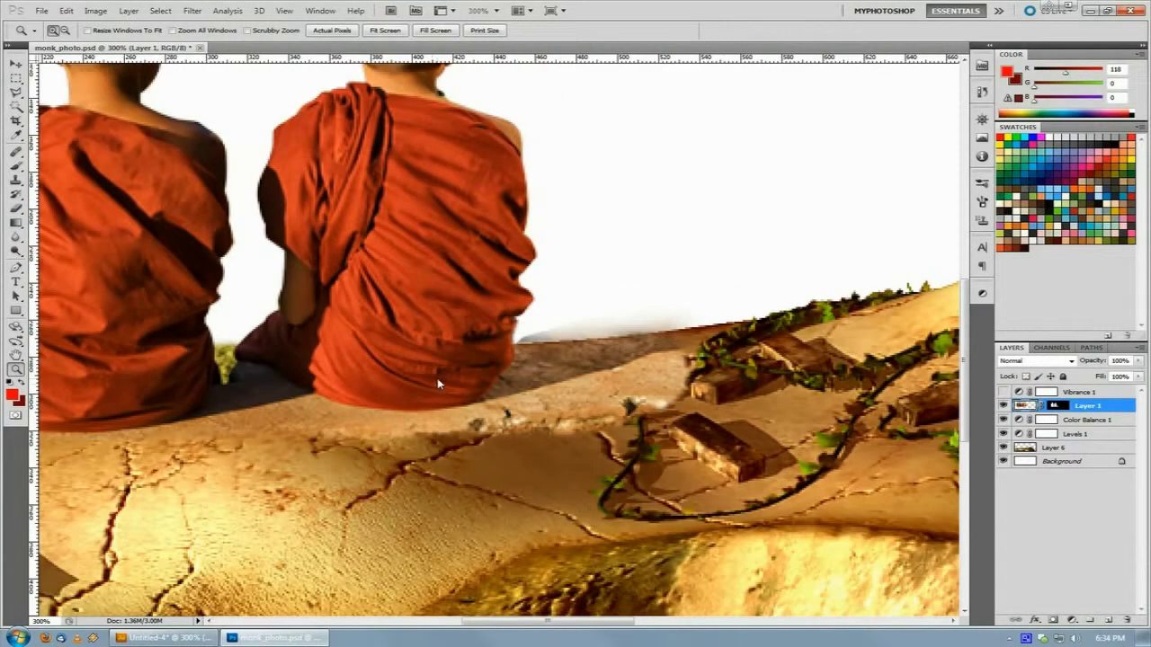